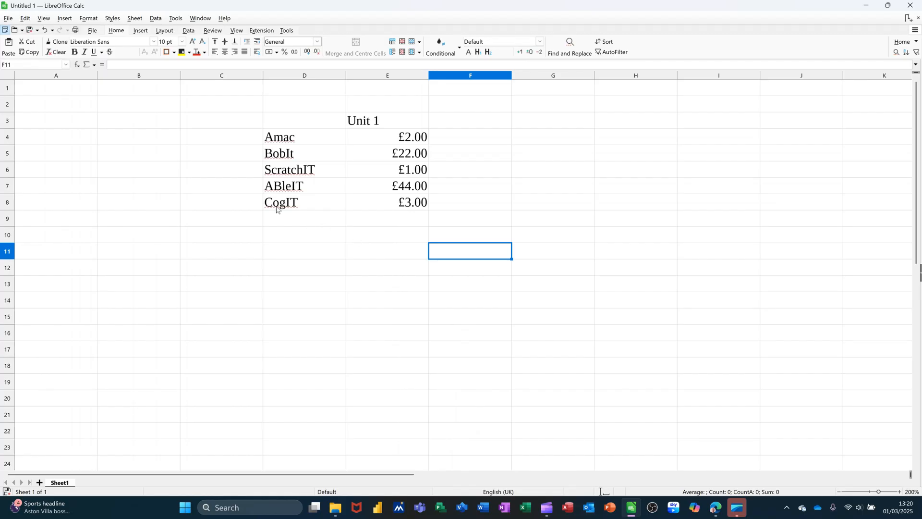
# Label cell D9 "Min" and enter a MIN formula over E4:E8 in E9
pyautogui.click(287, 217)
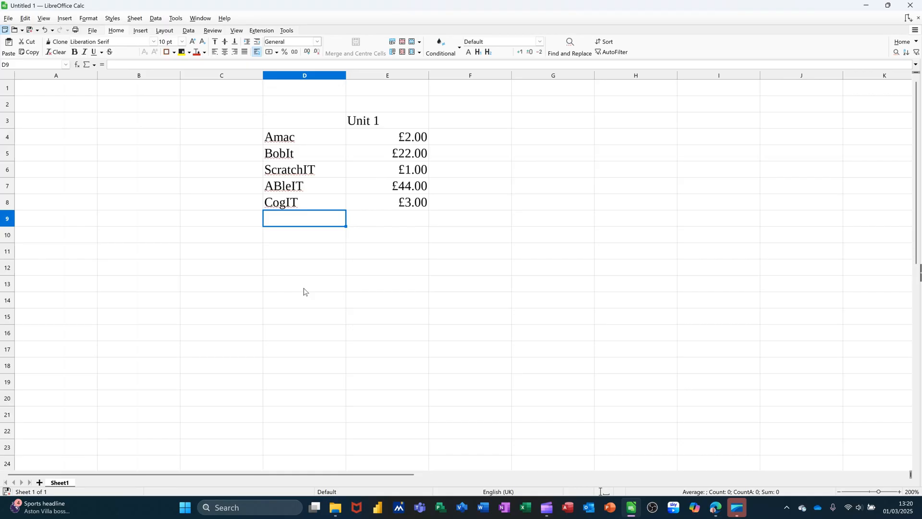
pyautogui.write('Min')
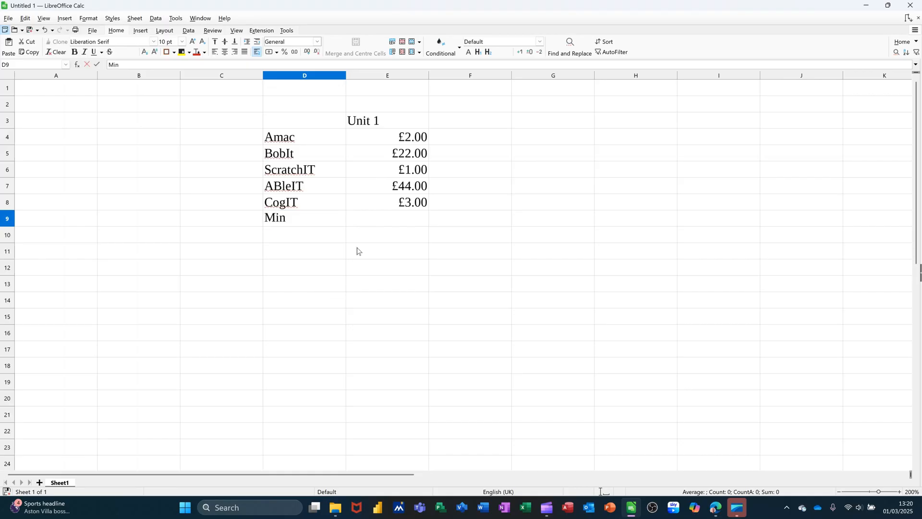
pyautogui.press('Tab')
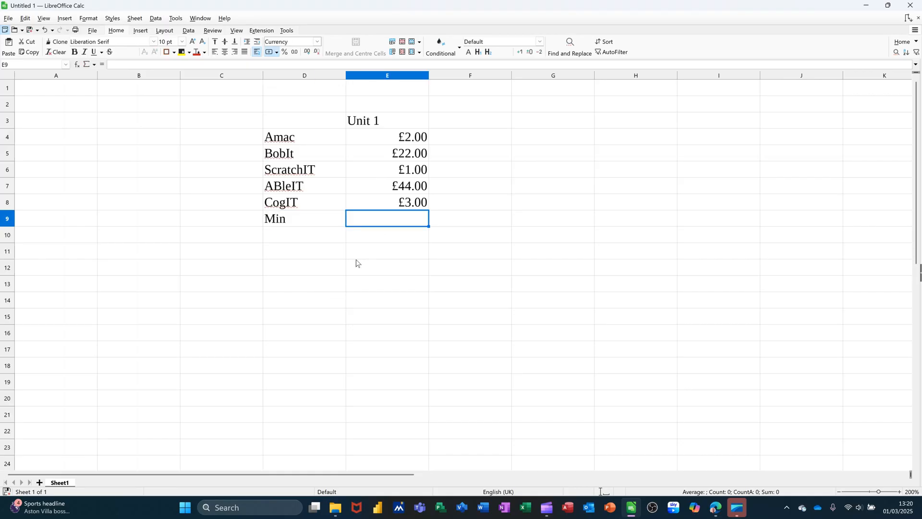
pyautogui.write('=min')
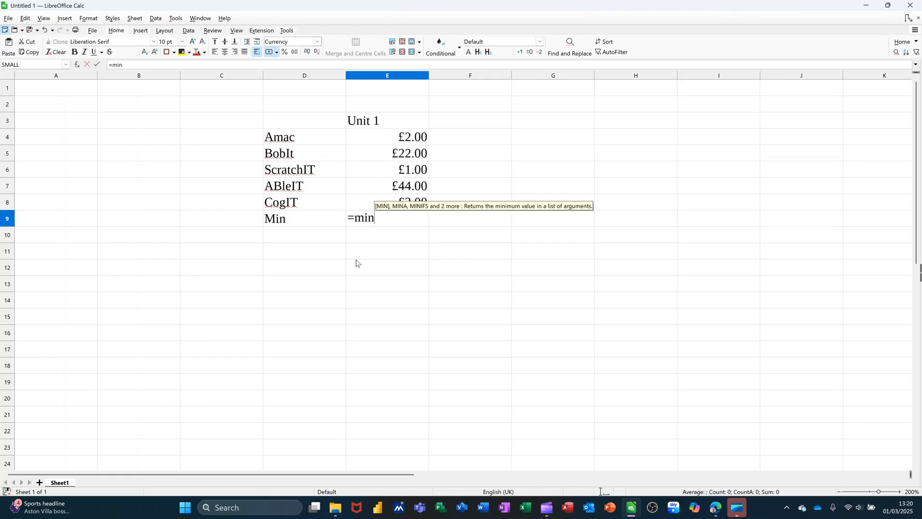
pyautogui.write('(')
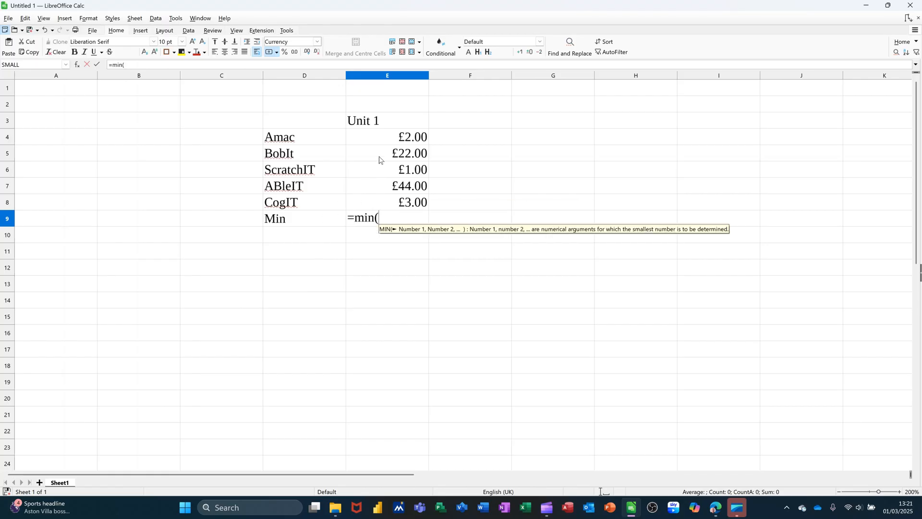
pyautogui.moveTo(382, 144); pyautogui.dragTo(387, 201)
pyautogui.click(97, 65)
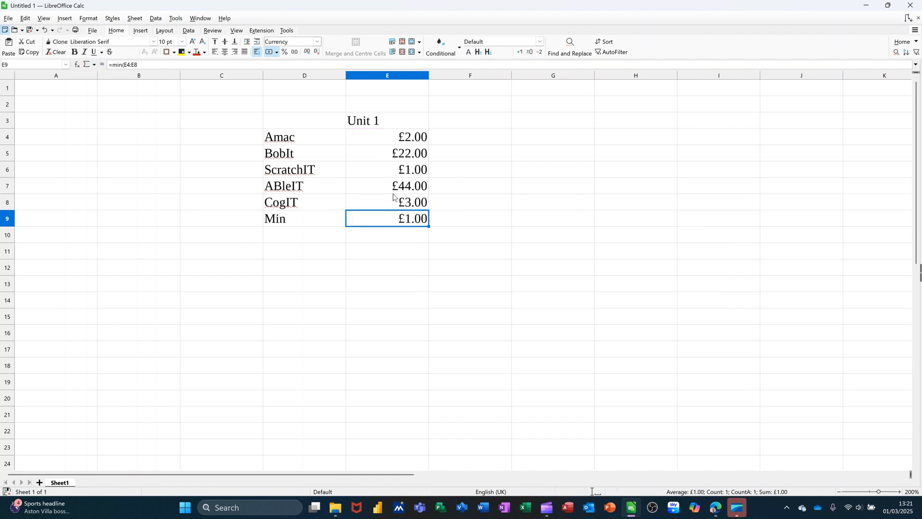
# Label cell D10 "Small" and enter a SMALL formula over E4:E8 with rank 3 in E10
pyautogui.click(319, 235)
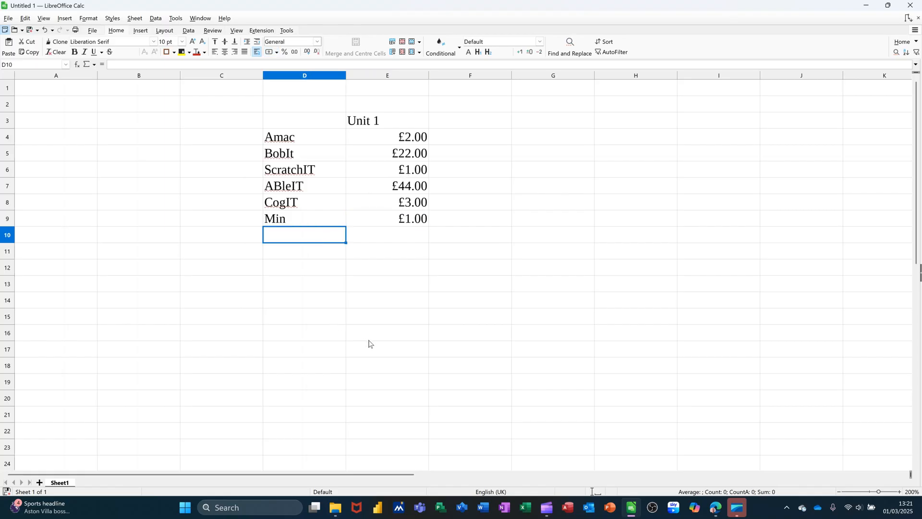
pyautogui.write('Small')
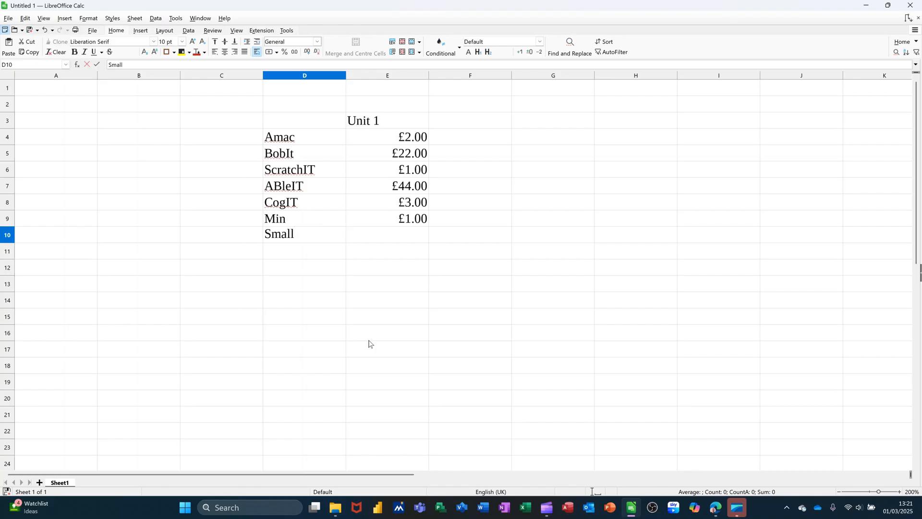
pyautogui.click(383, 239)
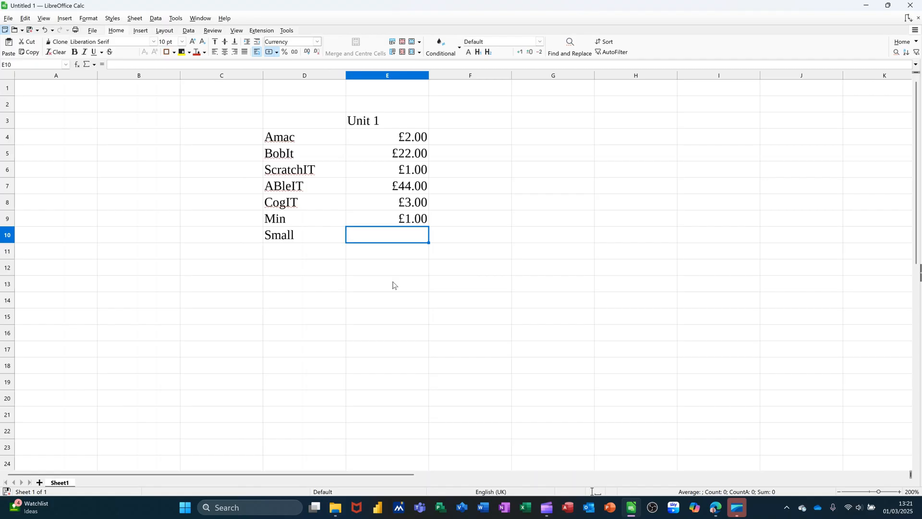
pyautogui.write('=')
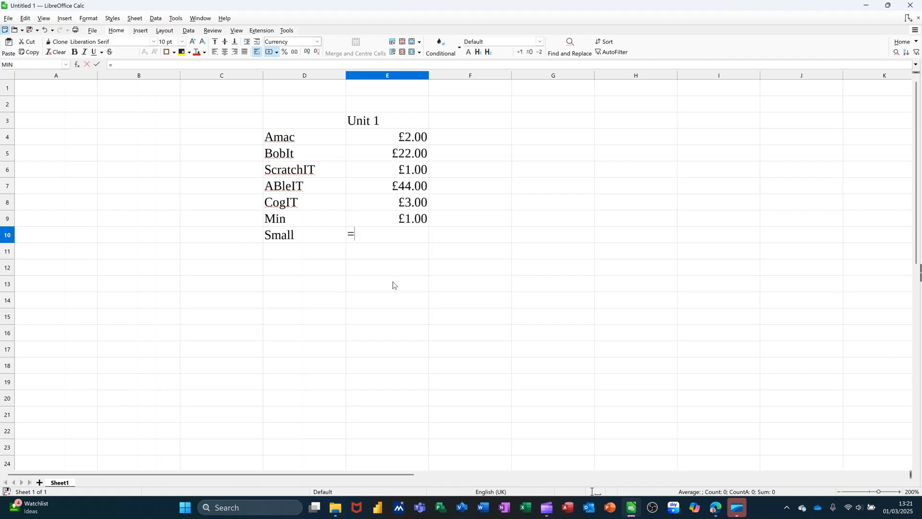
pyautogui.write('small(')
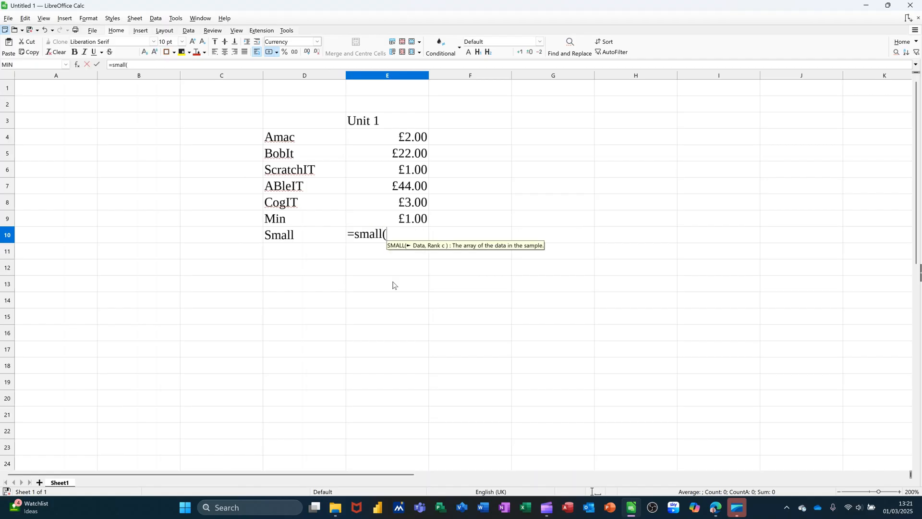
pyautogui.moveTo(382, 143); pyautogui.dragTo(381, 201)
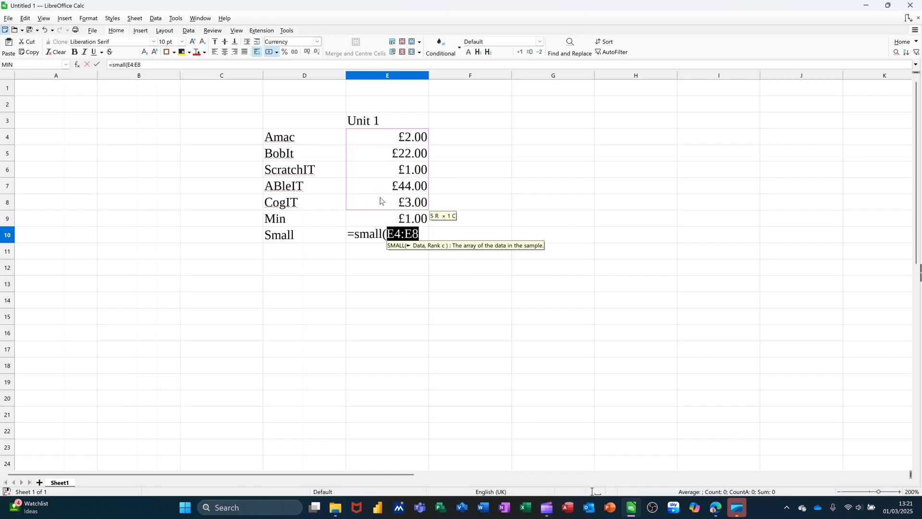
pyautogui.write(',')
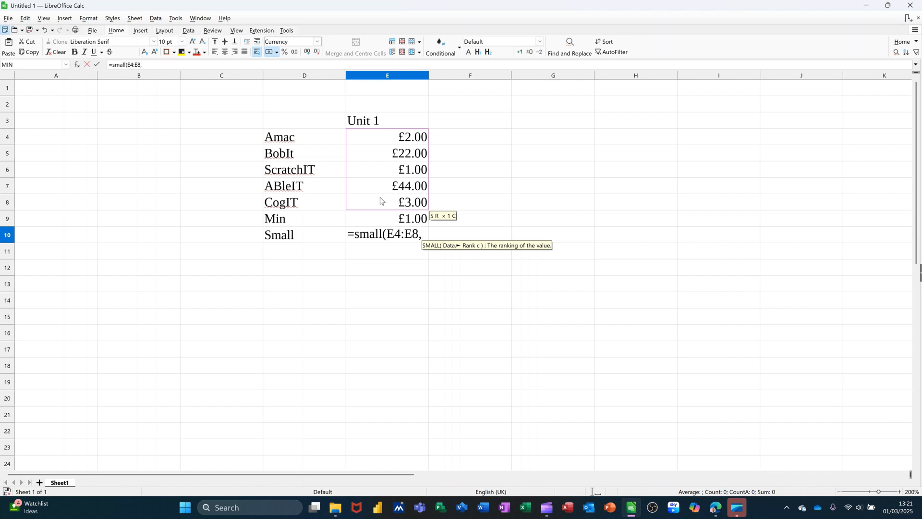
pyautogui.write('3')
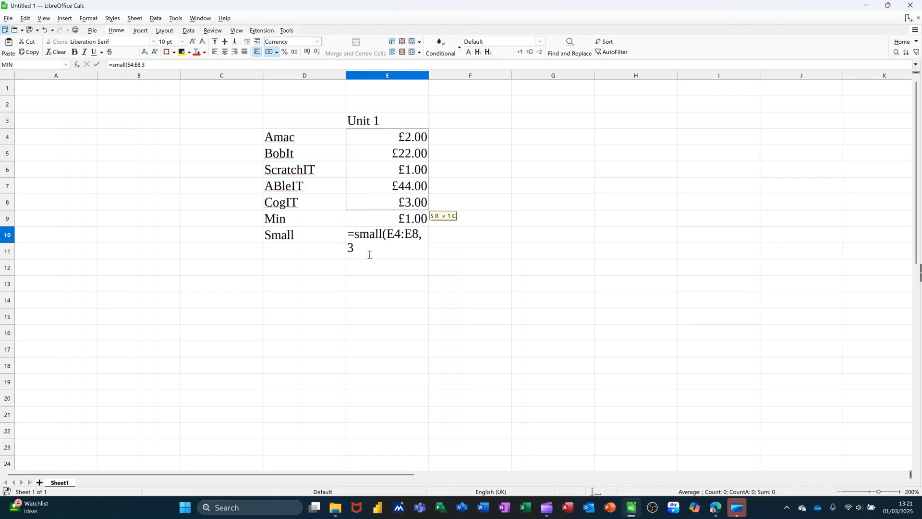
pyautogui.write(')')
pyautogui.click(97, 64)
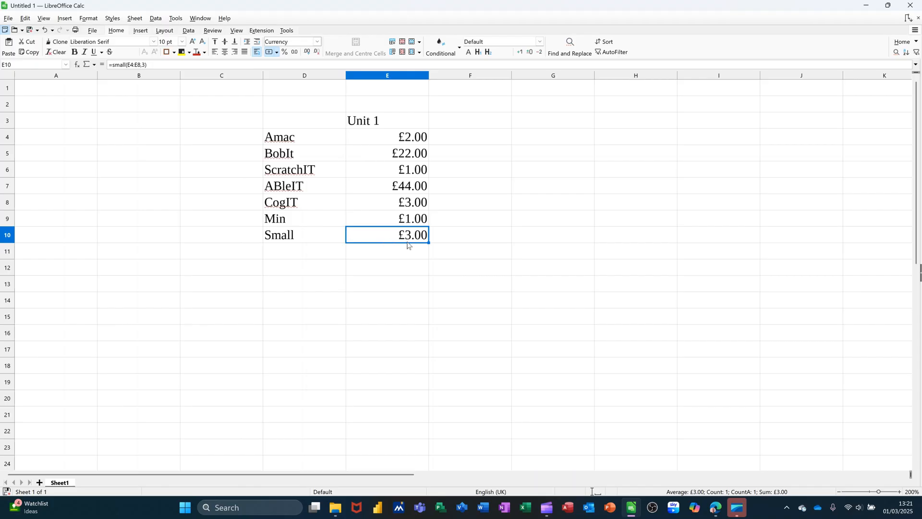
# Change the rank in the SMALL formula in E10 to 1
pyautogui.click(145, 66)
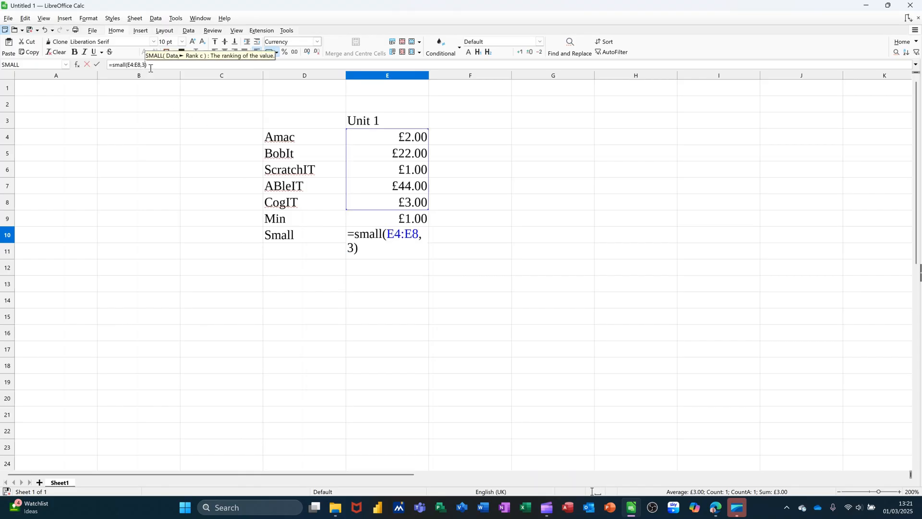
pyautogui.press('BackSpace')
pyautogui.write('1')
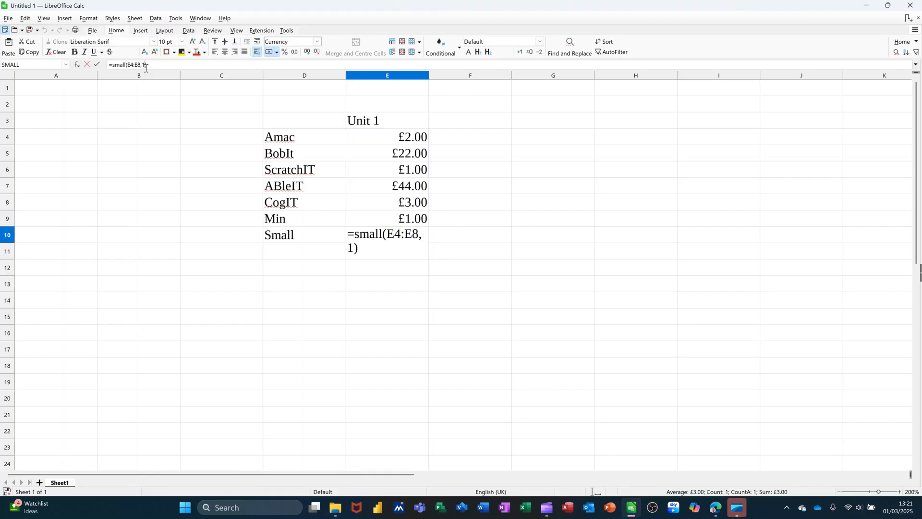
pyautogui.press('Return')
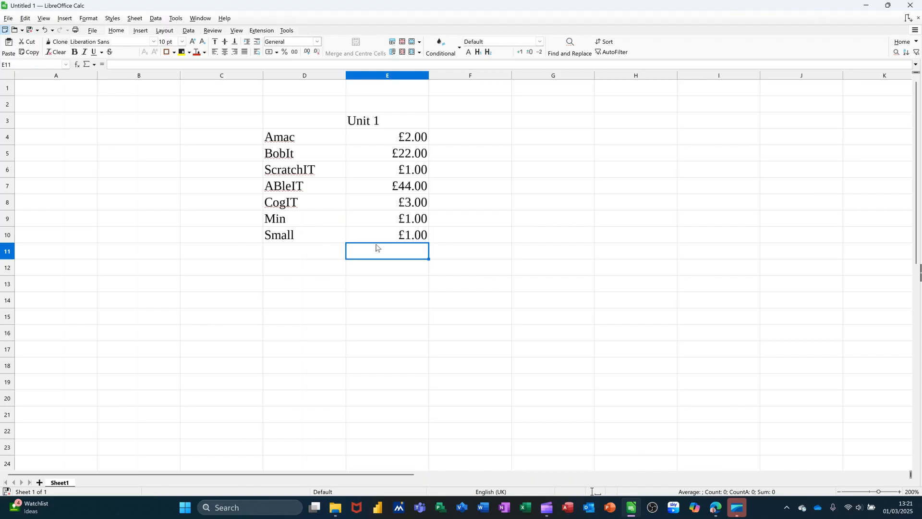
# Label cell D11 "Max" and enter a MAX formula over E4:E8 in E11
pyautogui.click(304, 255)
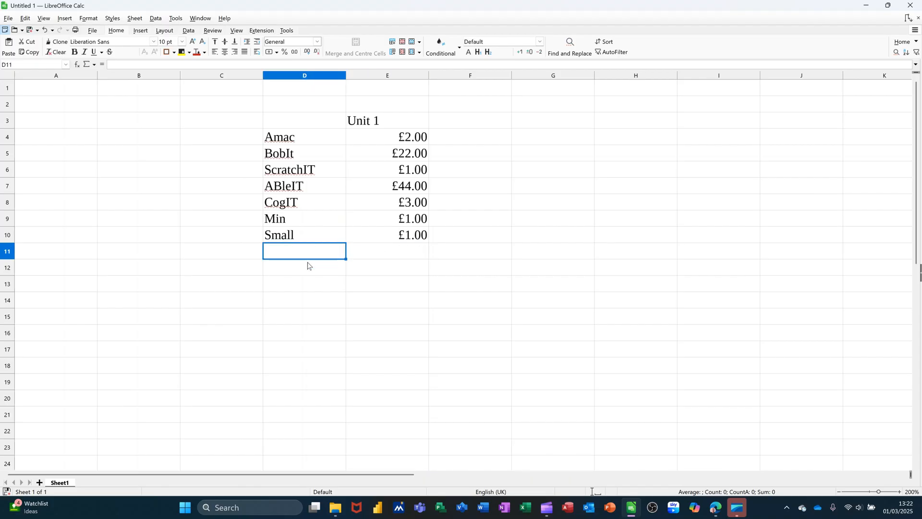
pyautogui.write('Max')
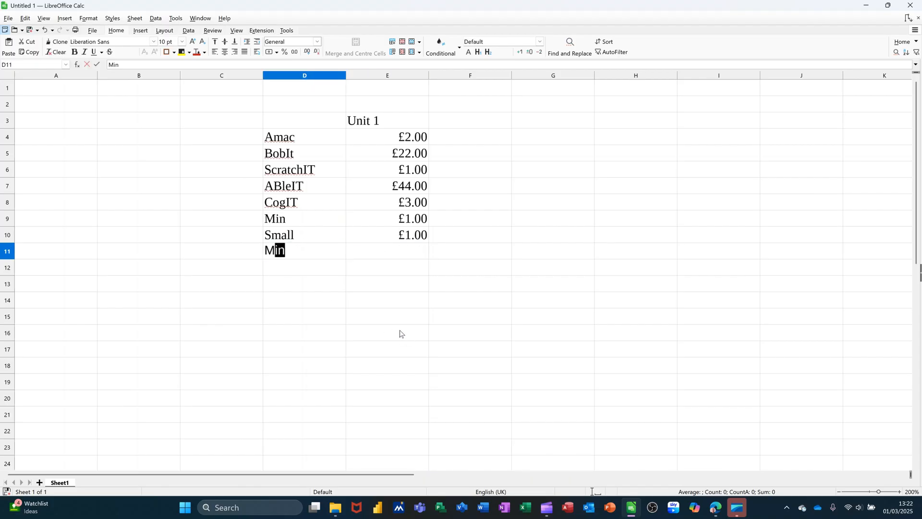
pyautogui.click(383, 256)
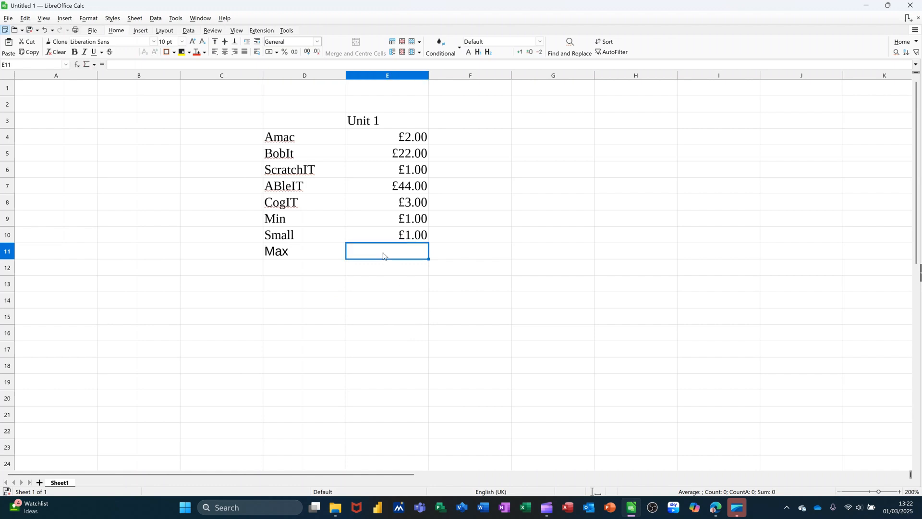
pyautogui.write('=max')
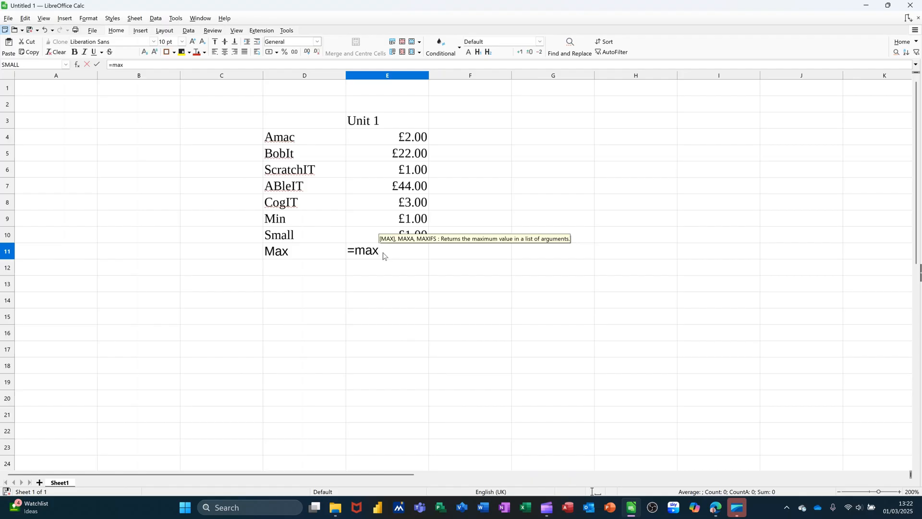
pyautogui.write('(')
pyautogui.click(386, 137)
pyautogui.moveTo(386, 137); pyautogui.dragTo(386, 201)
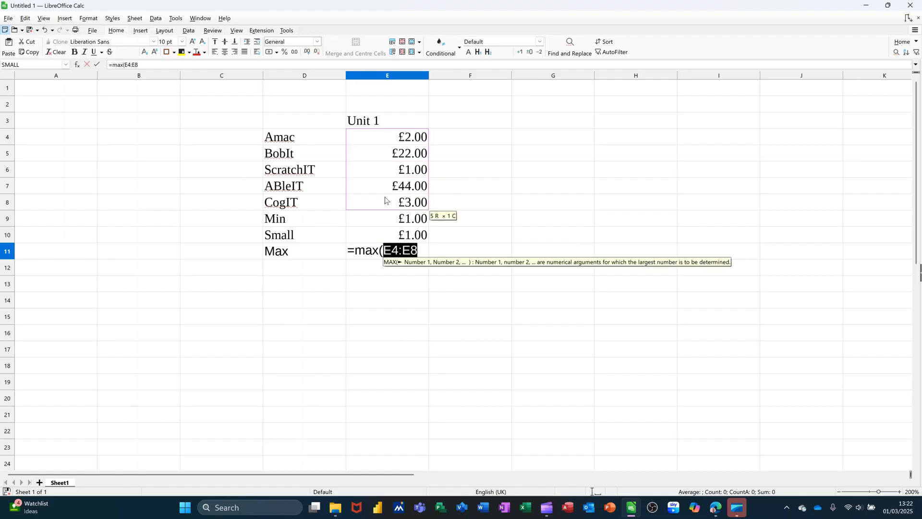
pyautogui.click(97, 64)
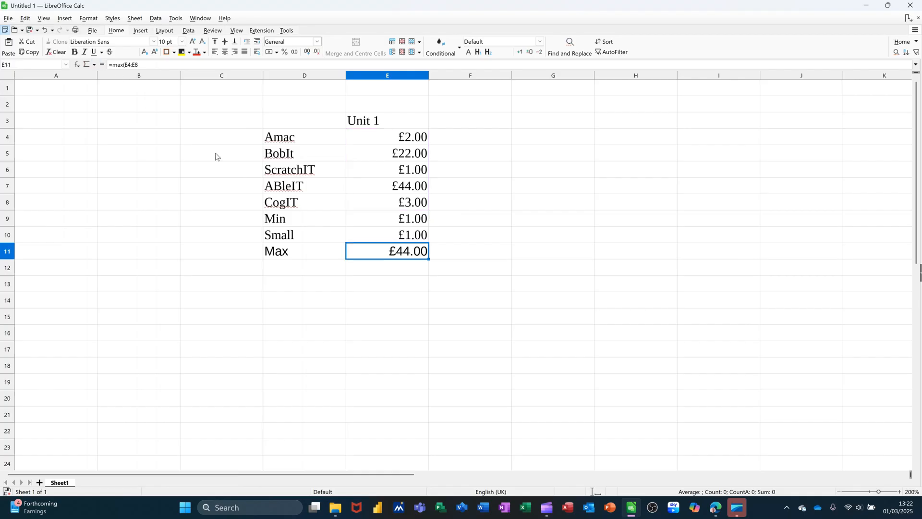
# Label cell D12 "Large" and enter a LARGE formula over E4:E8 with rank 2 in E12, formatted as currency
pyautogui.click(304, 272)
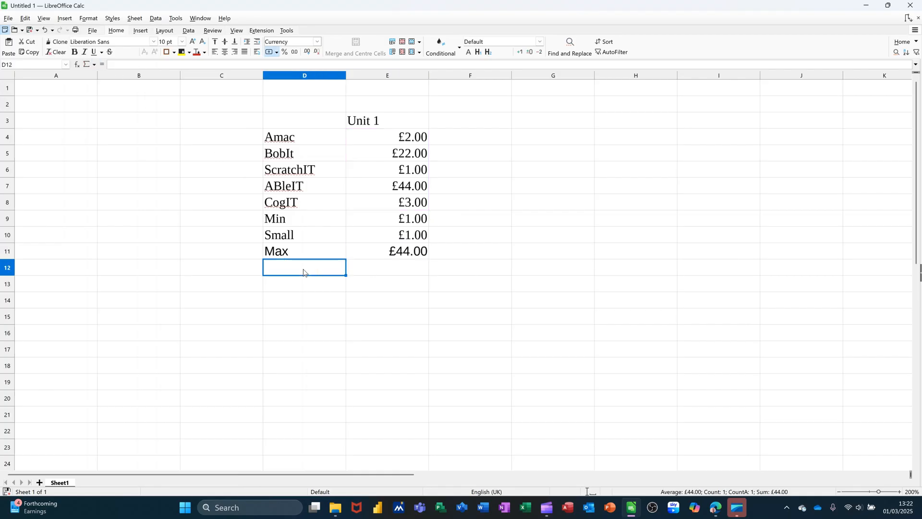
pyautogui.write('Large')
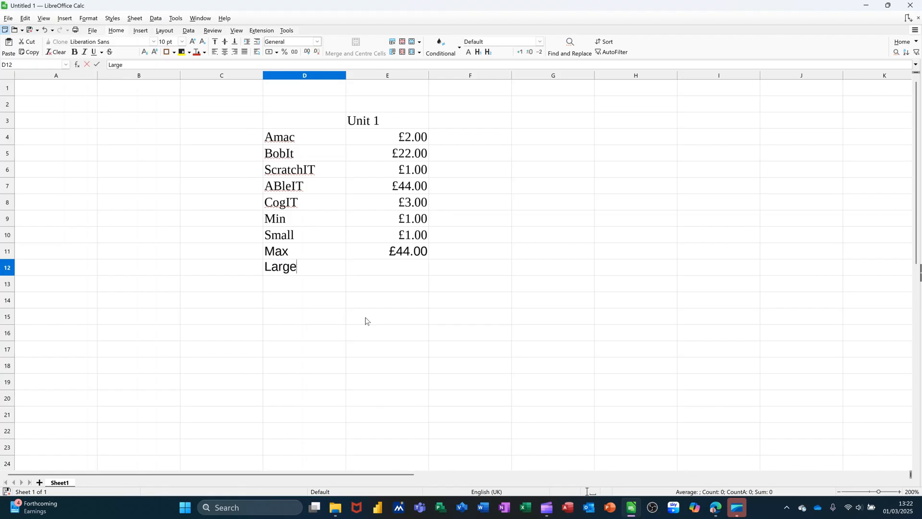
pyautogui.click(381, 272)
pyautogui.write('=large(')
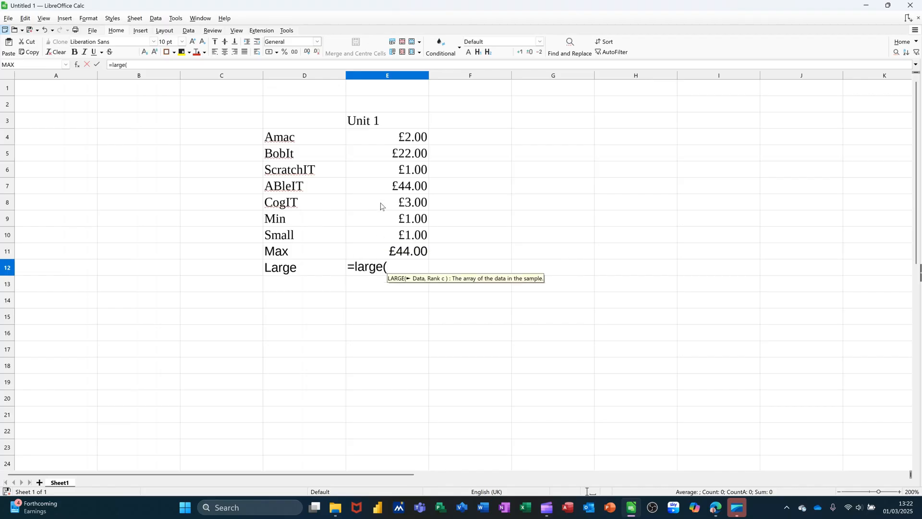
pyautogui.moveTo(383, 142); pyautogui.dragTo(376, 212)
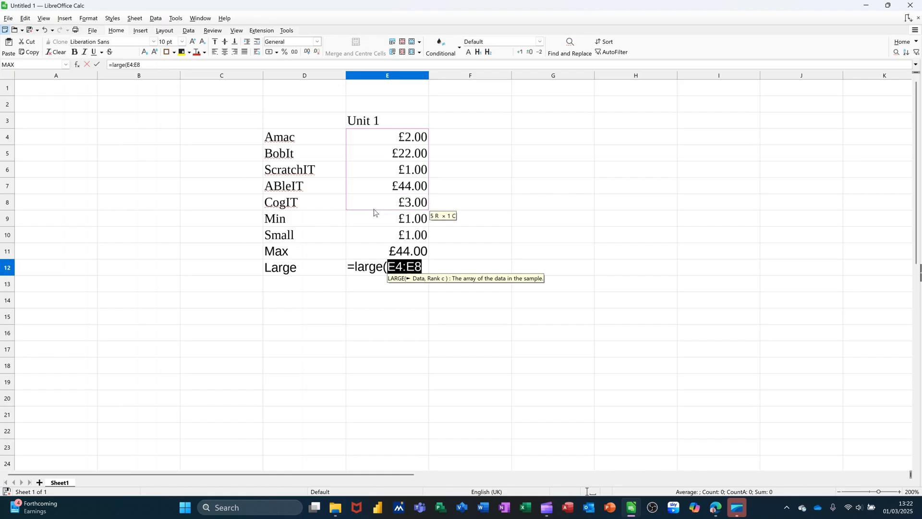
pyautogui.write(',')
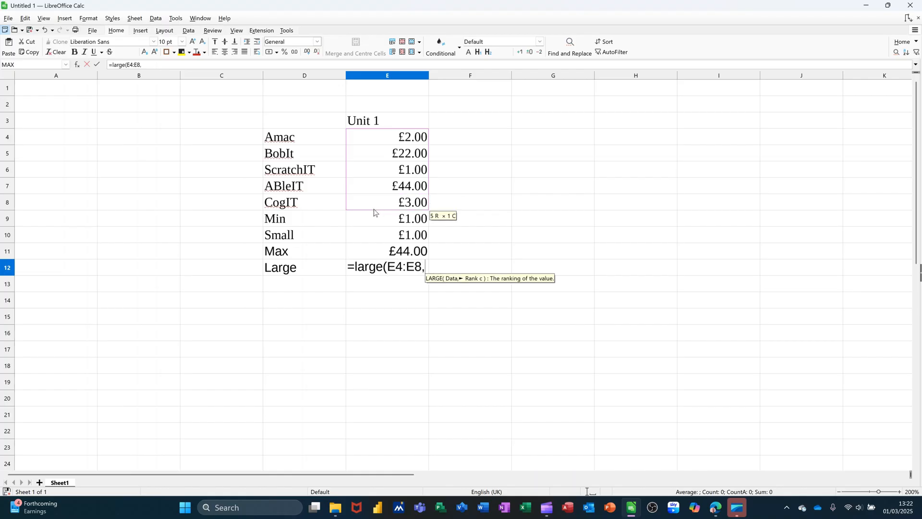
pyautogui.write('2')
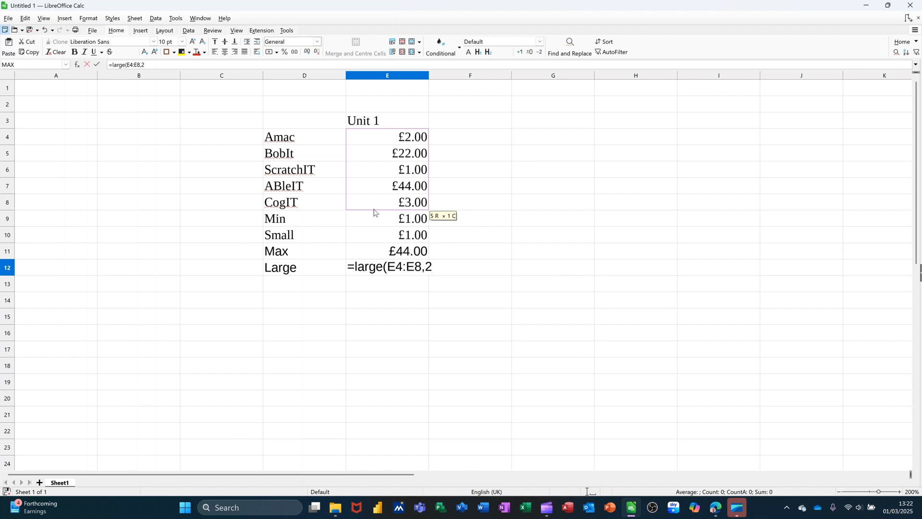
pyautogui.write(')')
pyautogui.click(98, 67)
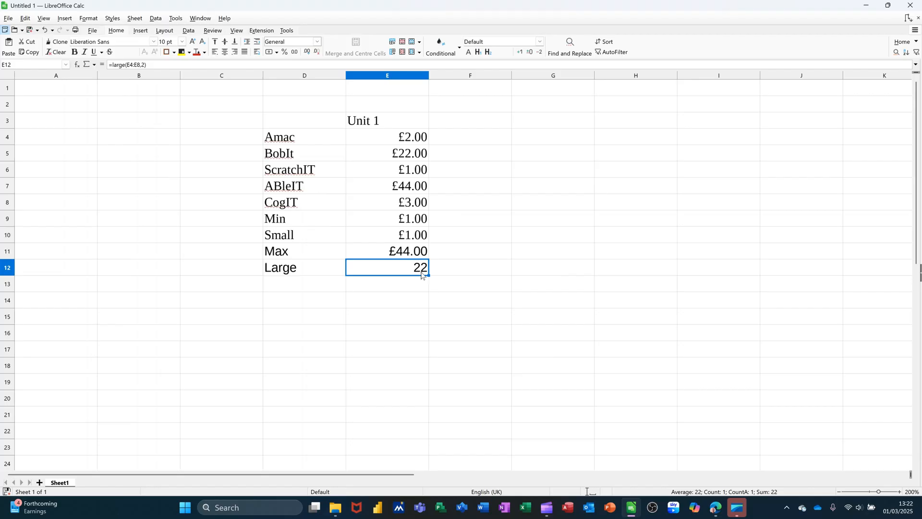
pyautogui.click(268, 56)
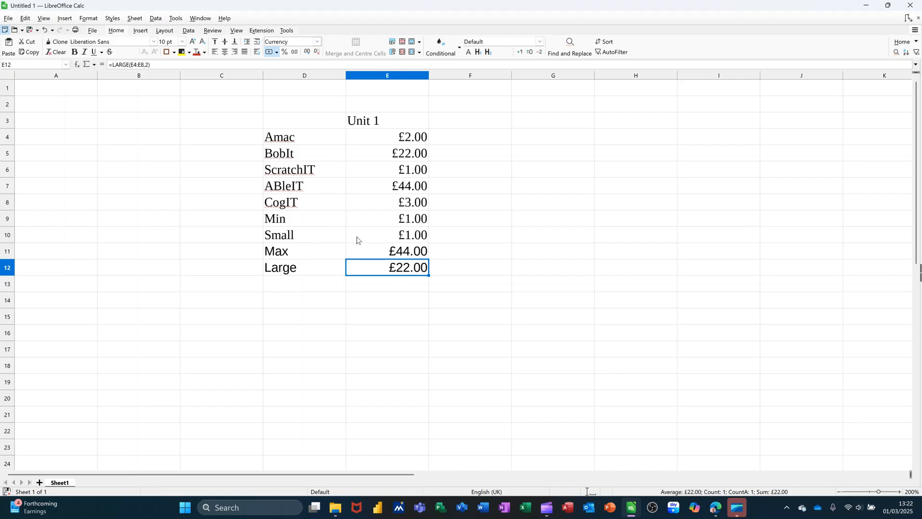
# Enter a LOOKUP formula in F4 that searches for E10 in E4:E8 and returns the matching name from D4:D8
pyautogui.click(390, 237)
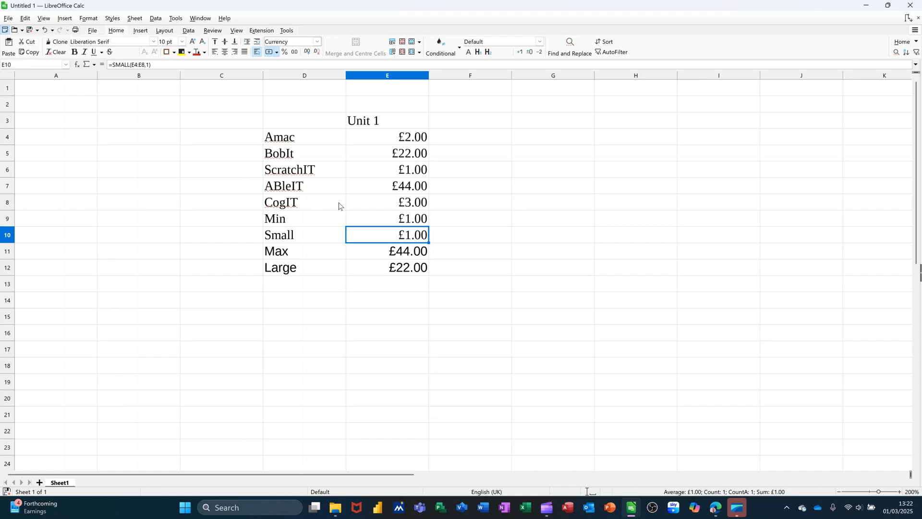
pyautogui.click(465, 143)
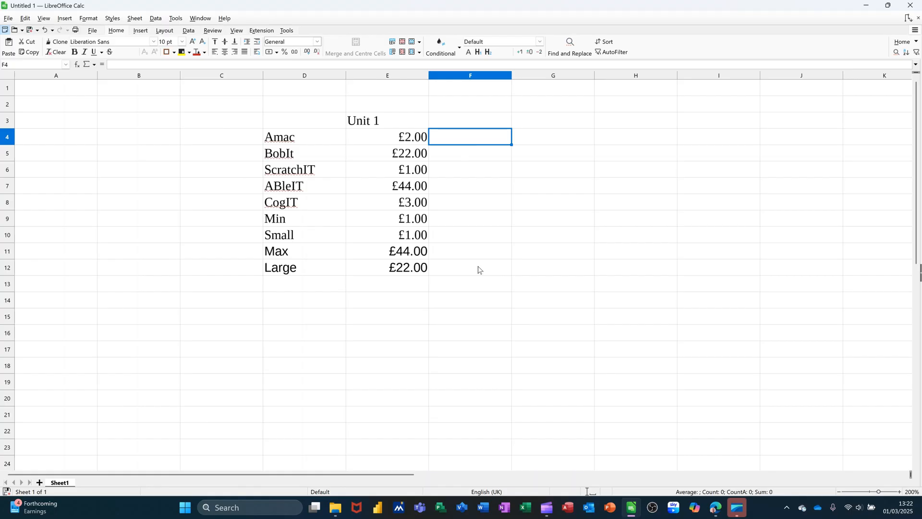
pyautogui.write('=')
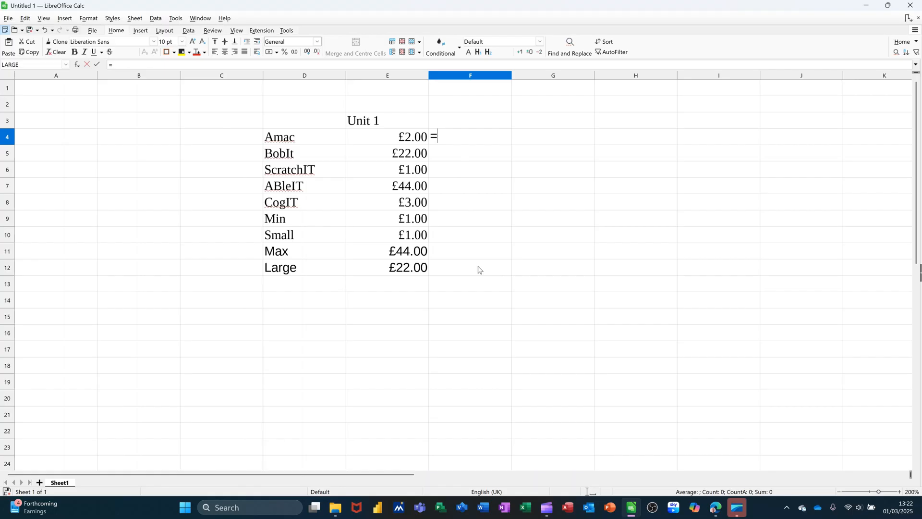
pyautogui.write('lookup(')
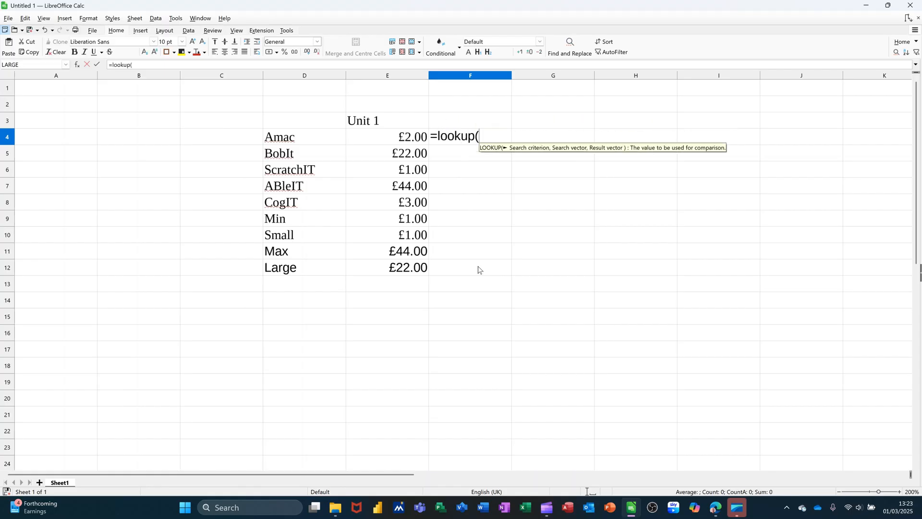
pyautogui.click(383, 239)
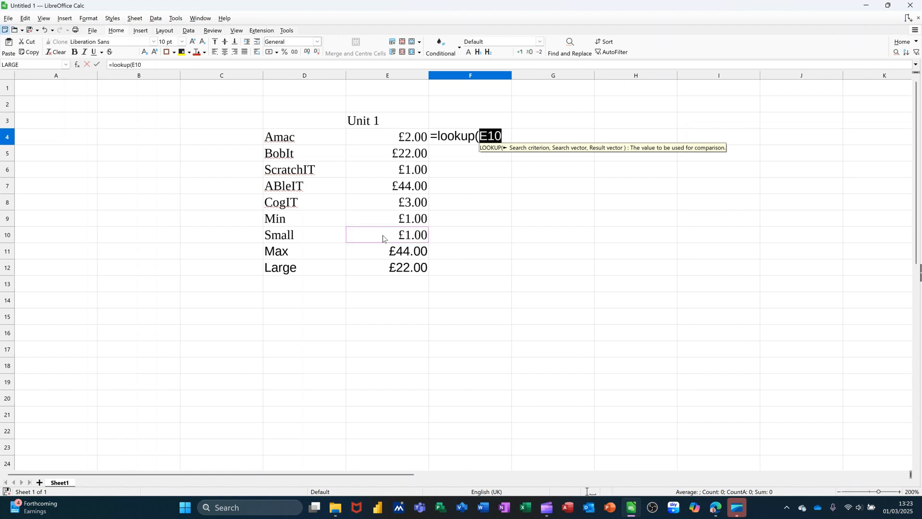
pyautogui.write(',')
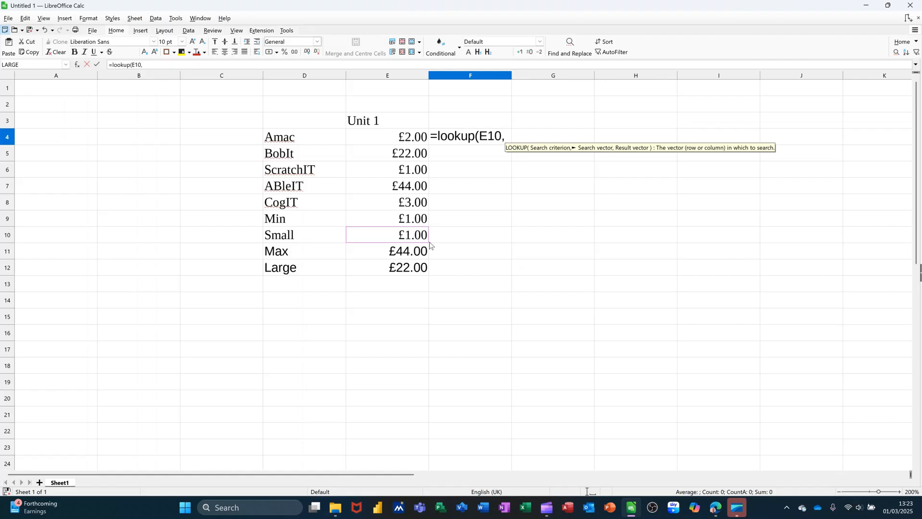
pyautogui.moveTo(379, 138); pyautogui.dragTo(383, 207)
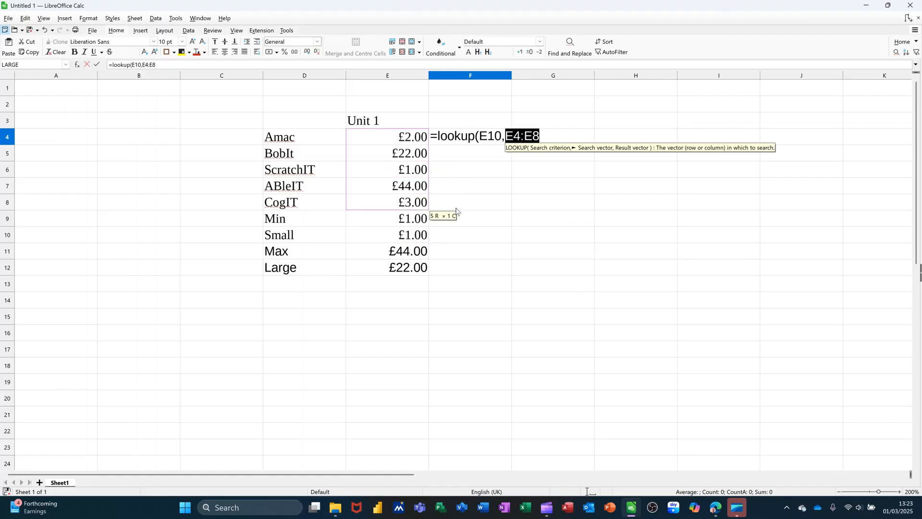
pyautogui.write(',')
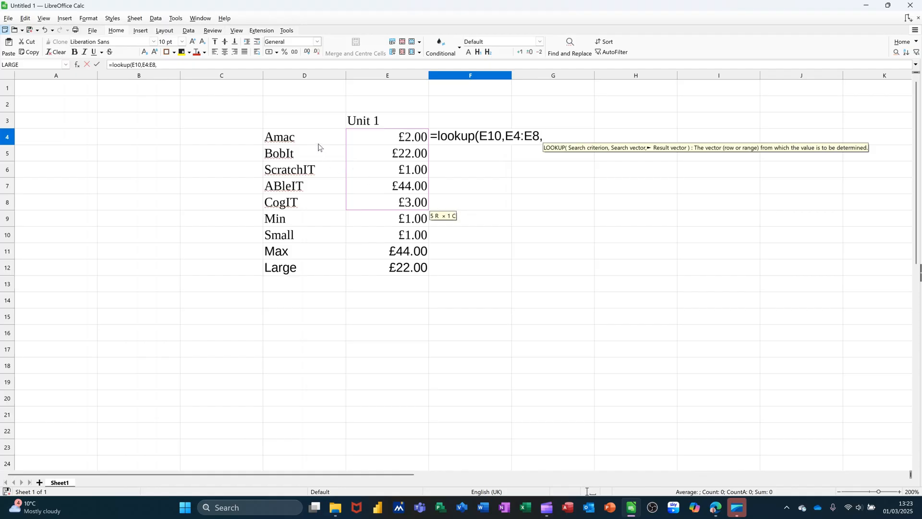
pyautogui.moveTo(317, 144); pyautogui.dragTo(310, 207)
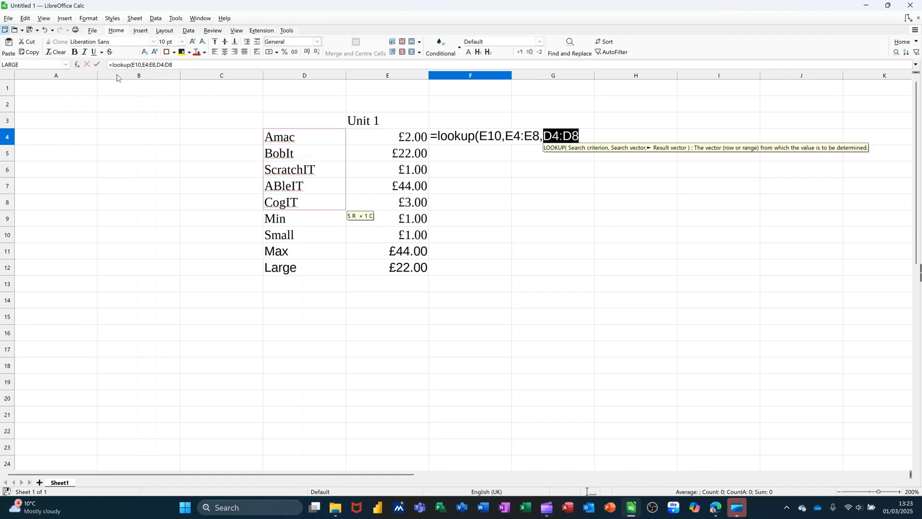
pyautogui.click(98, 64)
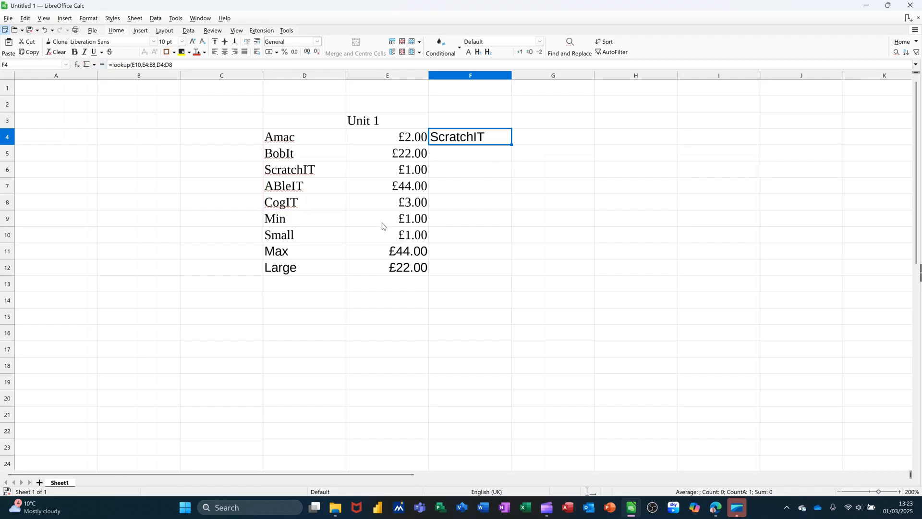
# Set the ScratchIT price in E6 to 55, then select the Amac price in E4
pyautogui.click(385, 172)
pyautogui.write('55')
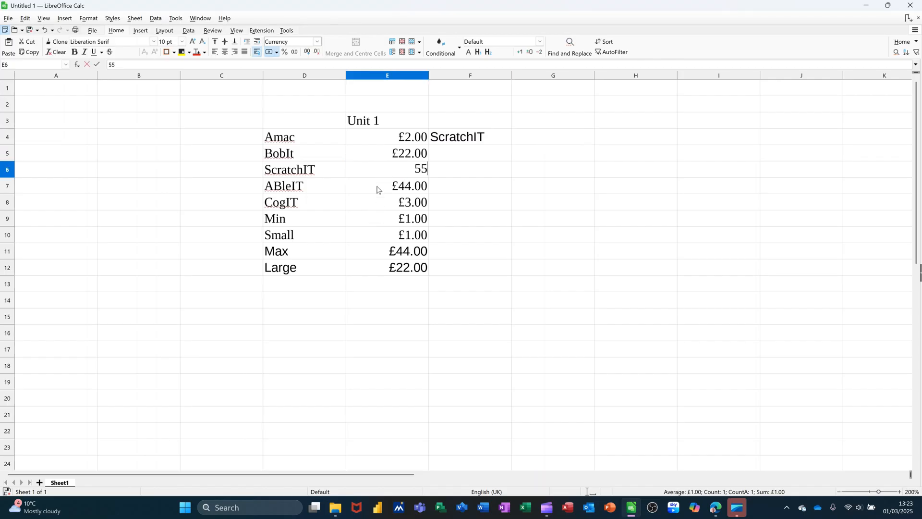
pyautogui.press('Return')
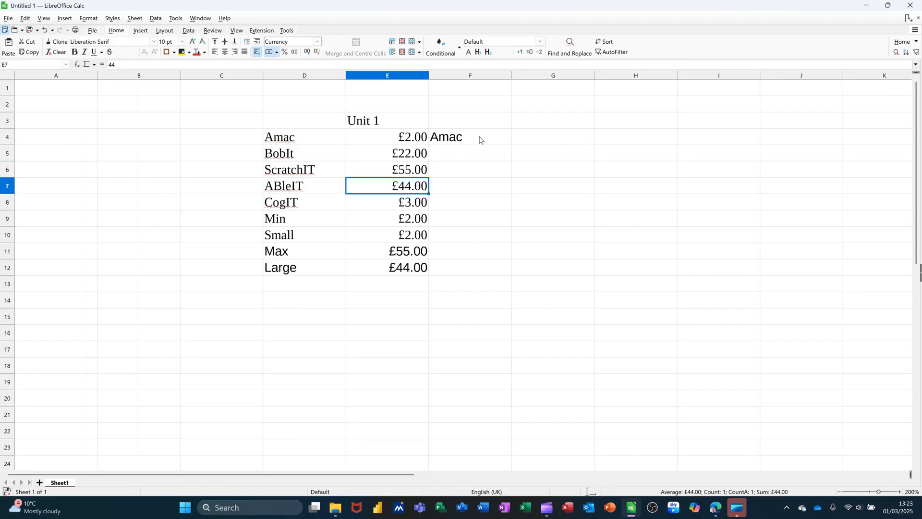
pyautogui.click(386, 143)
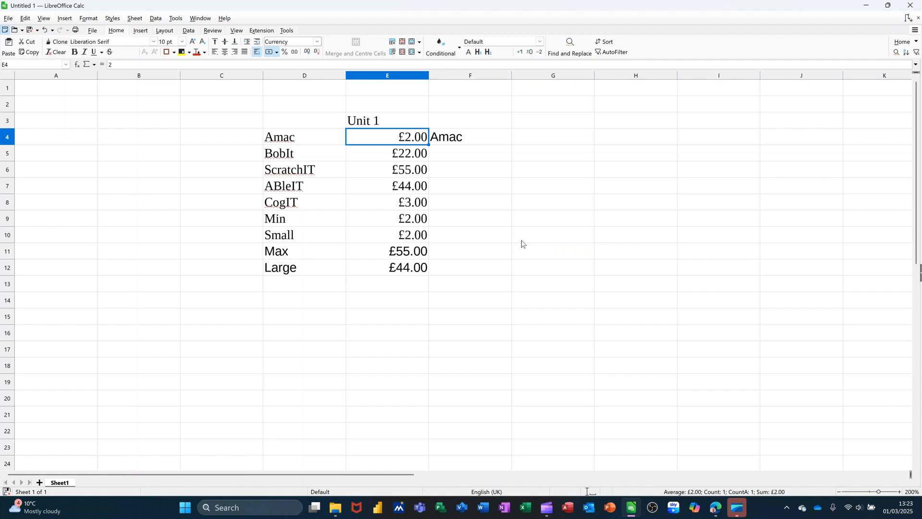